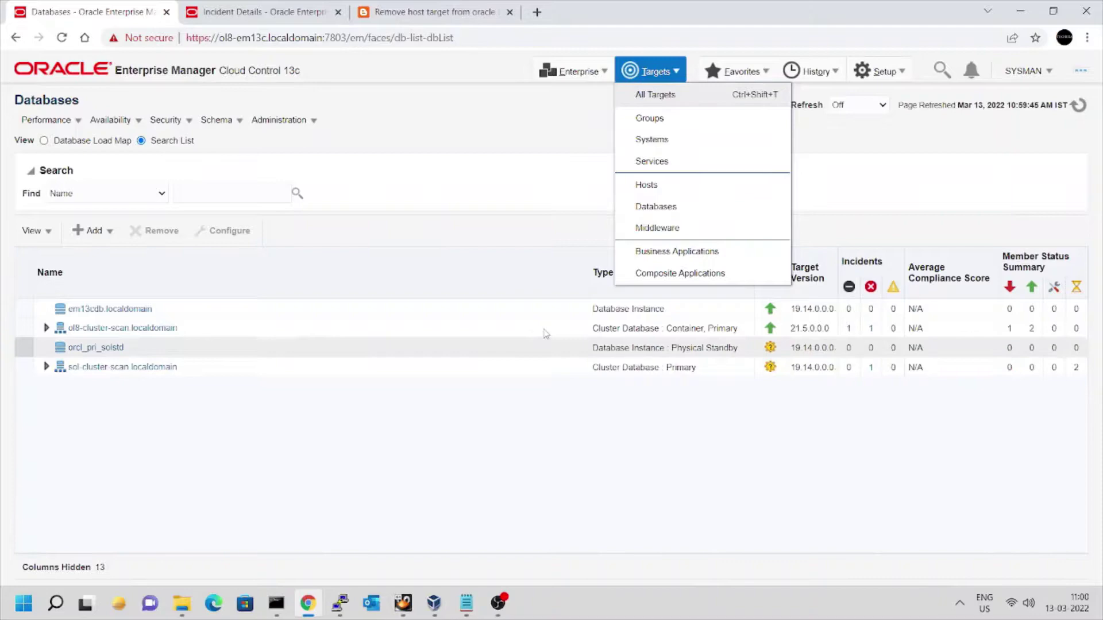
From the Databases list, start adding an Oracle Database target on host ol8-std.localdomain.
click(636, 207)
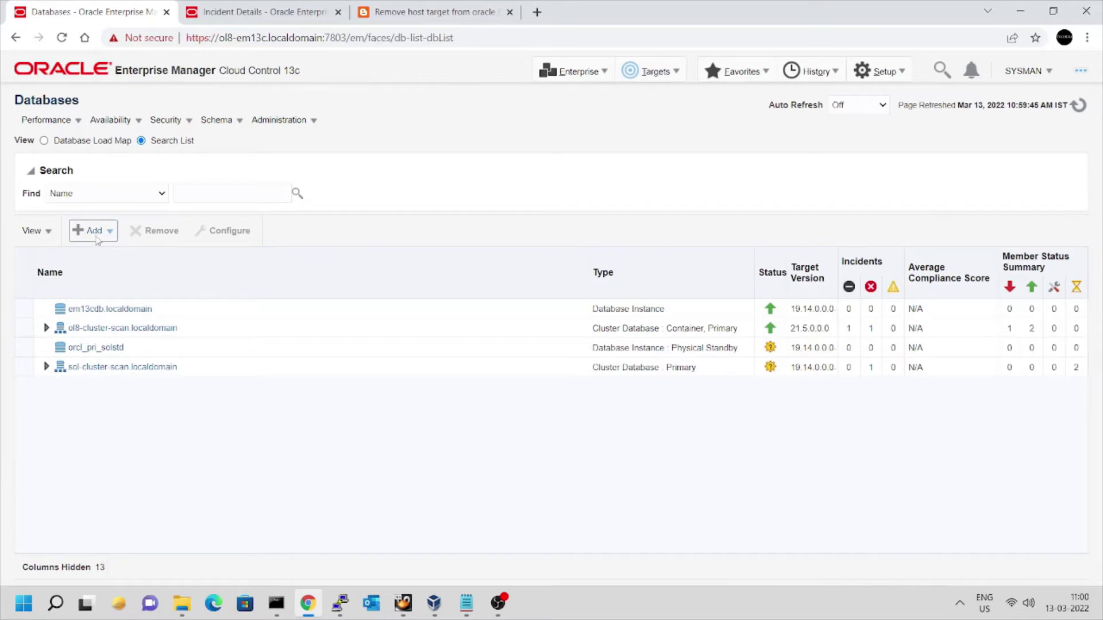
click(100, 245)
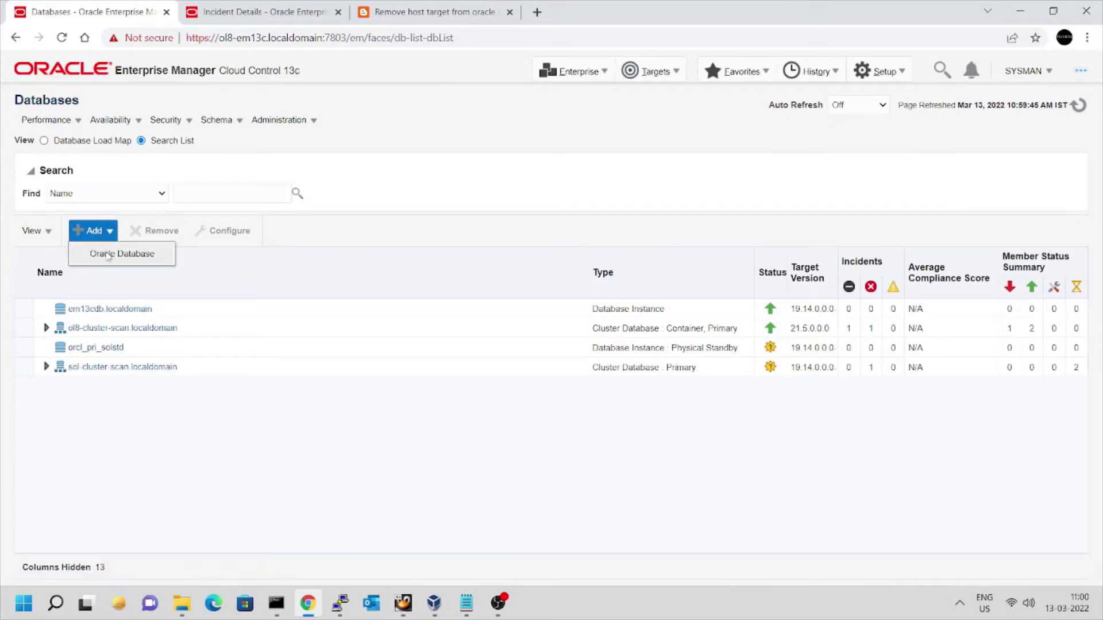
click(109, 254)
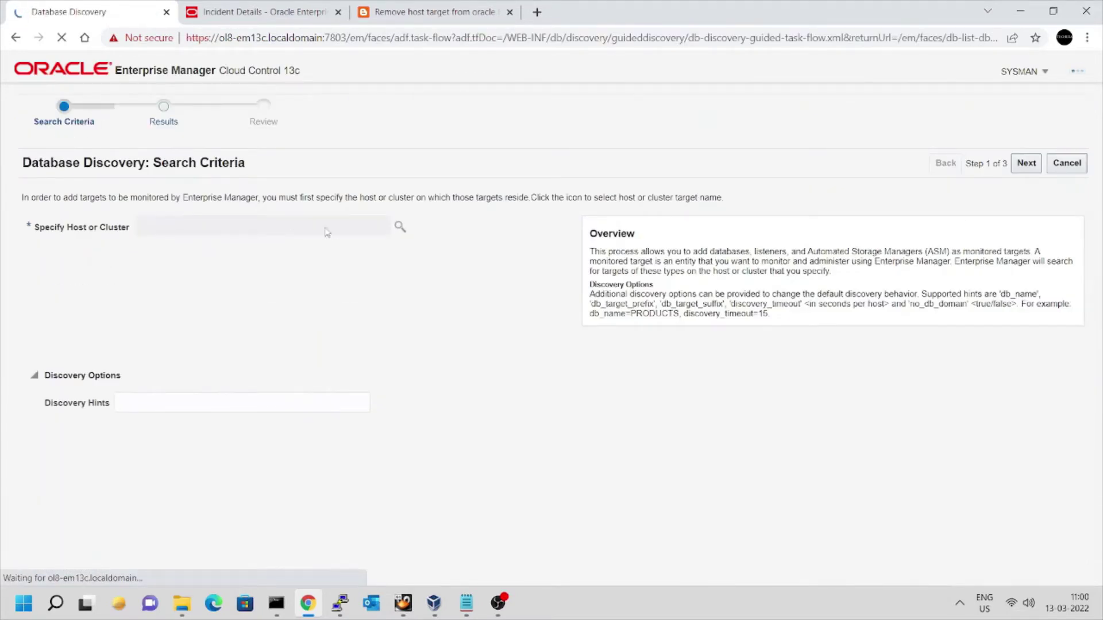
click(400, 228)
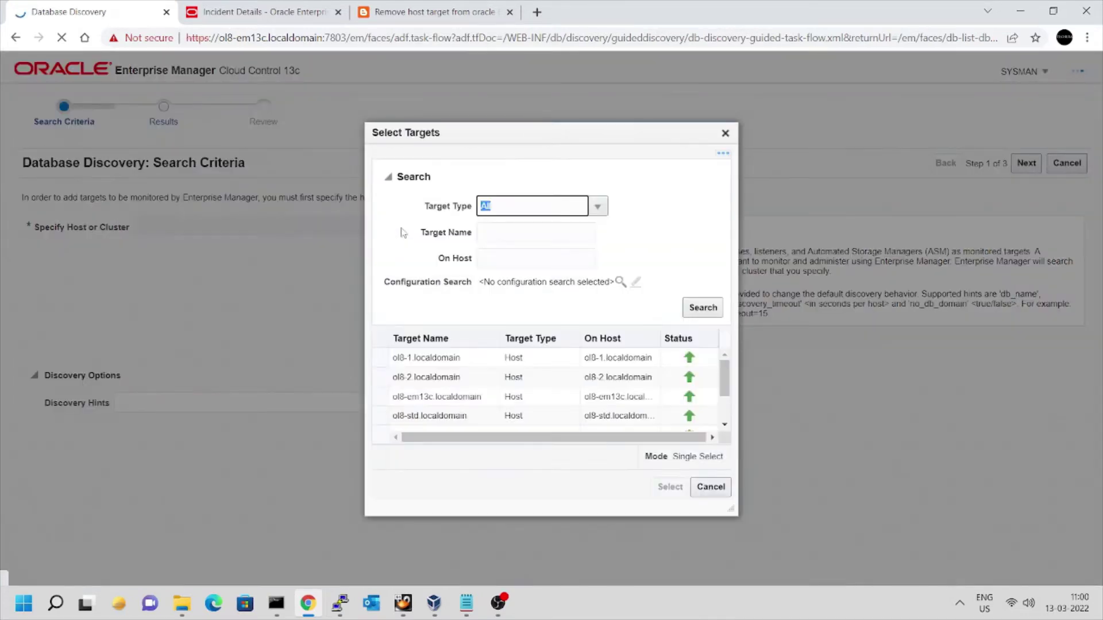
click(487, 416)
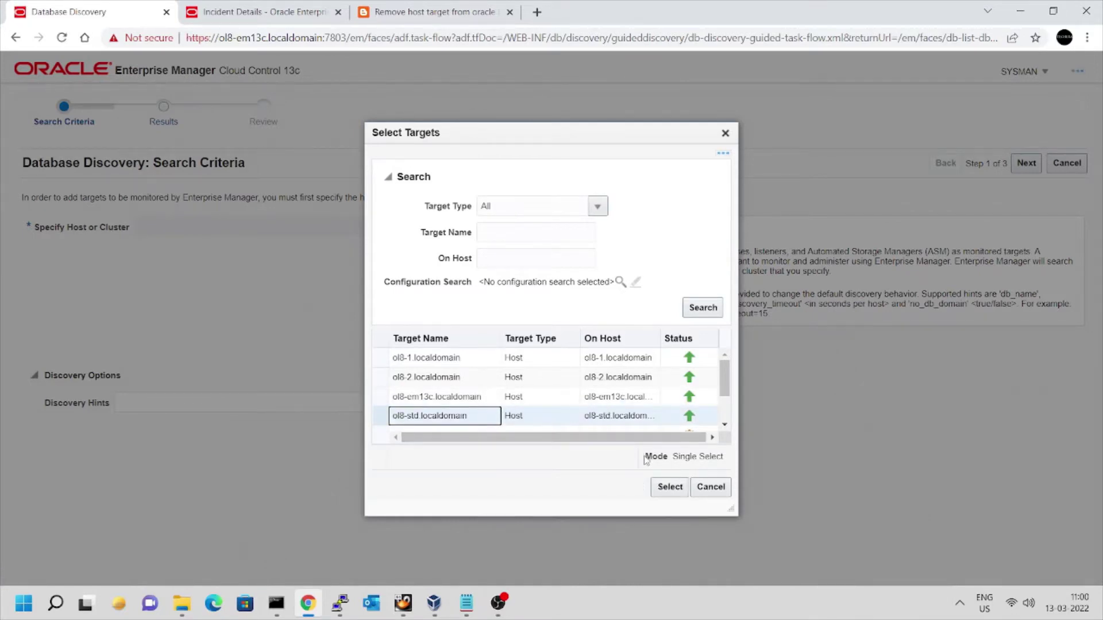
click(674, 490)
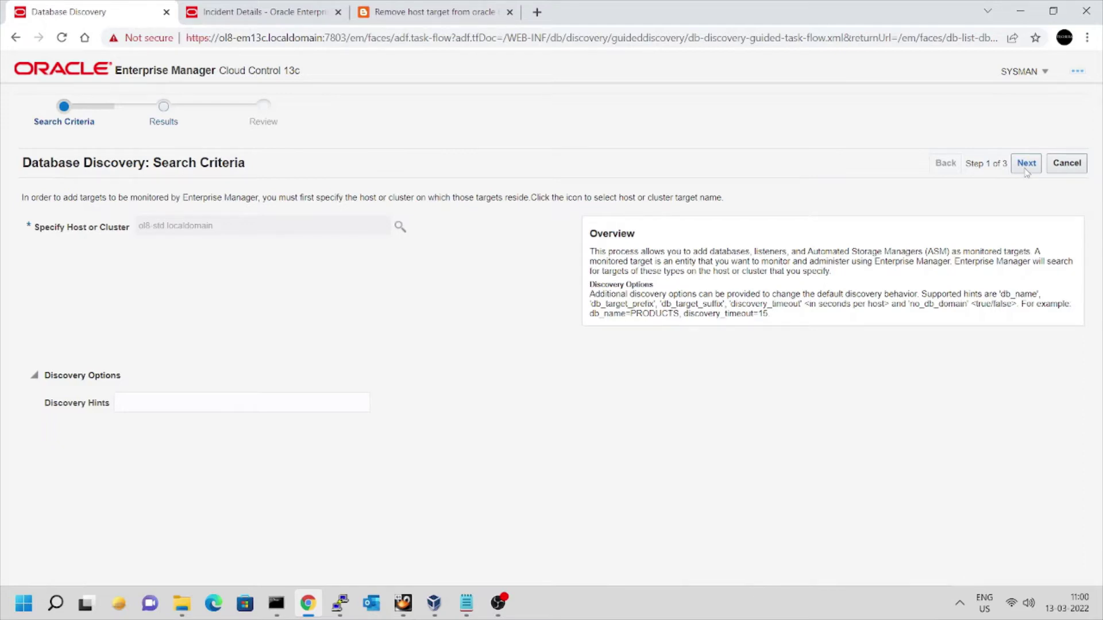
Run discovery on the host and select the container database and +ASM instance.
click(1026, 172)
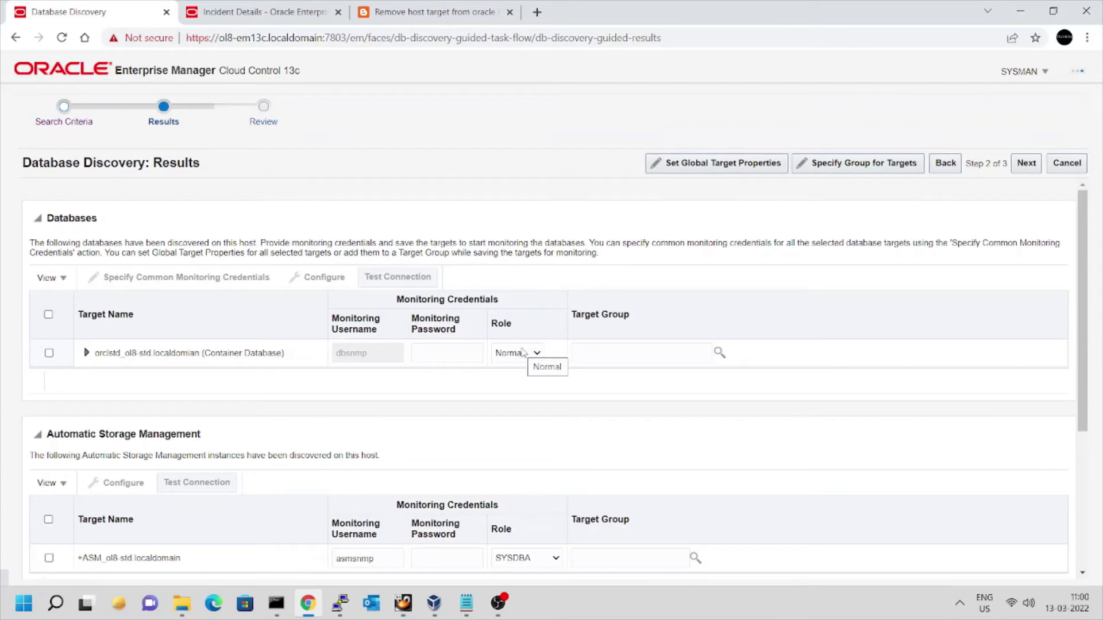
scroll(517, 358, down, 1)
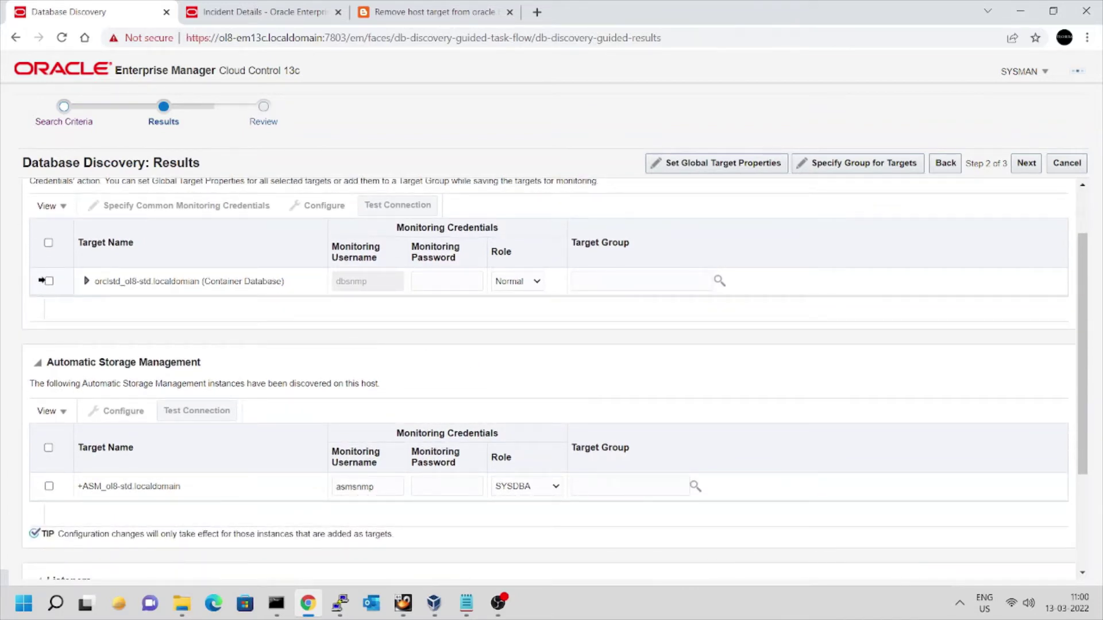
click(49, 284)
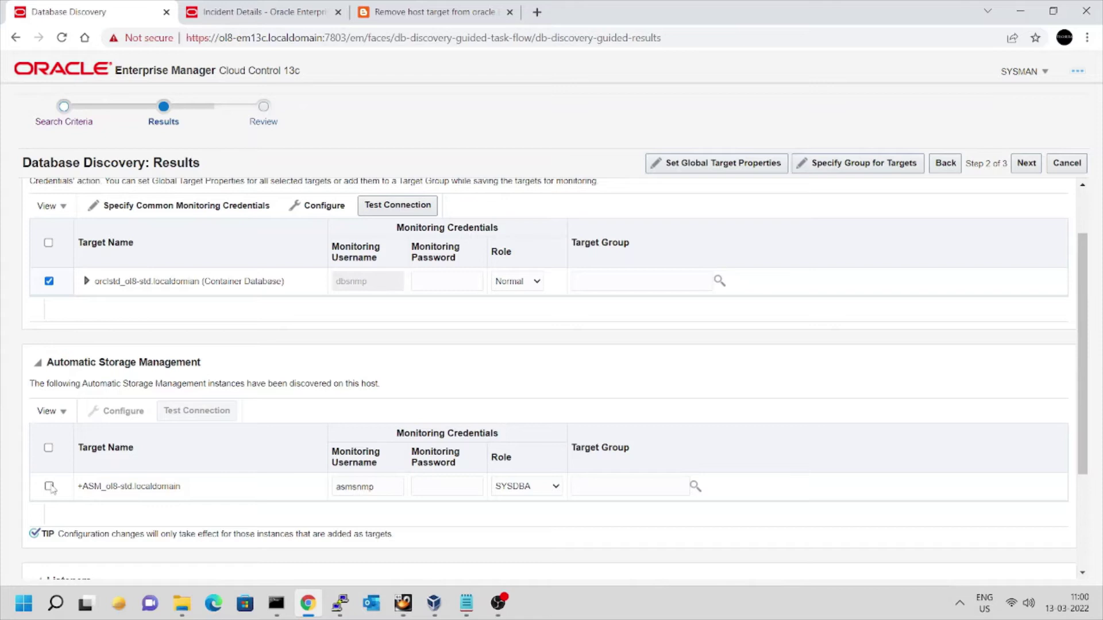
click(49, 488)
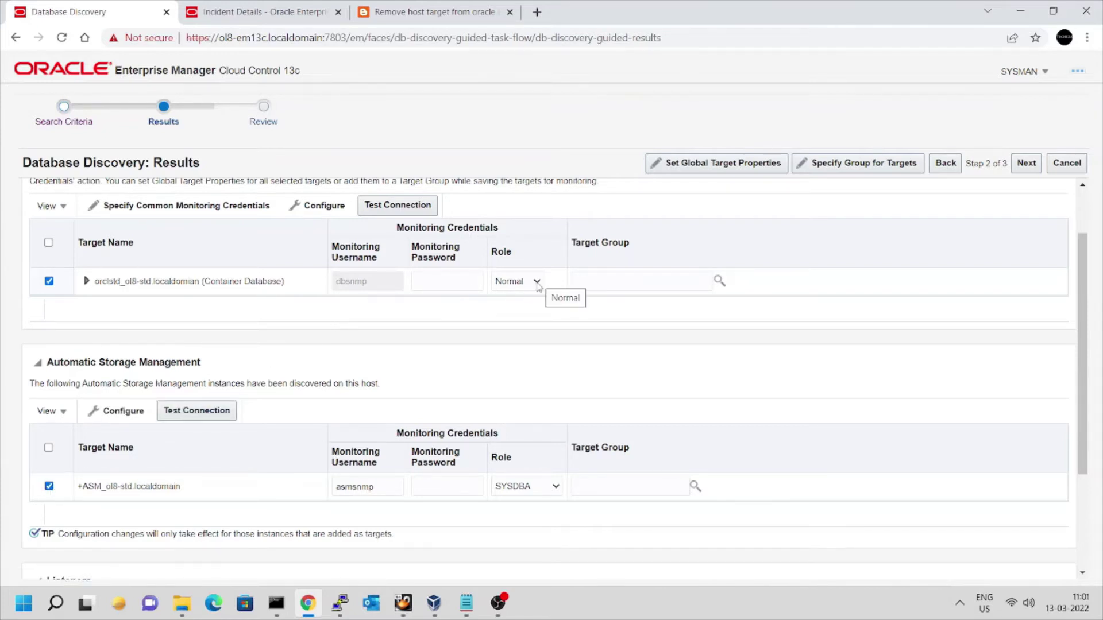
Give the container database the SYSDBA role and the sys monitoring password.
click(538, 286)
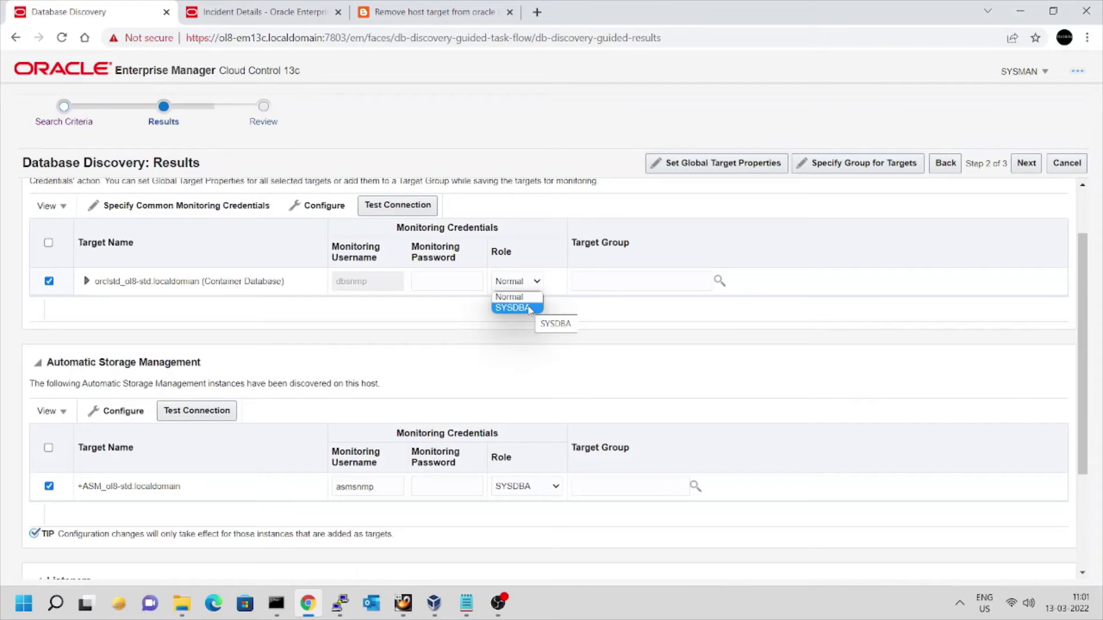
click(473, 316)
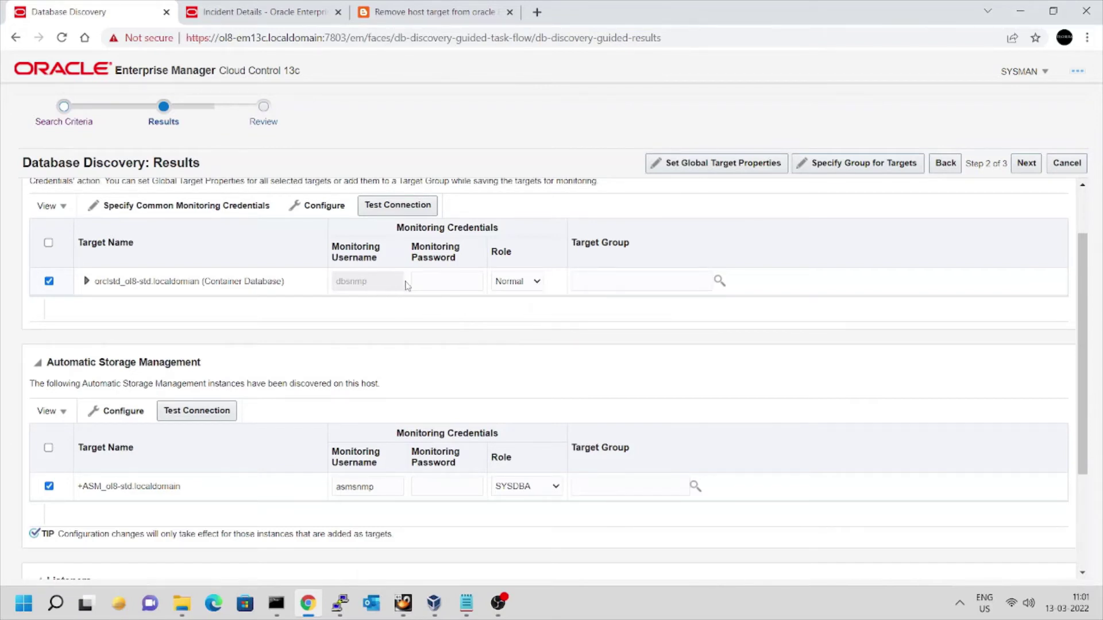
click(535, 283)
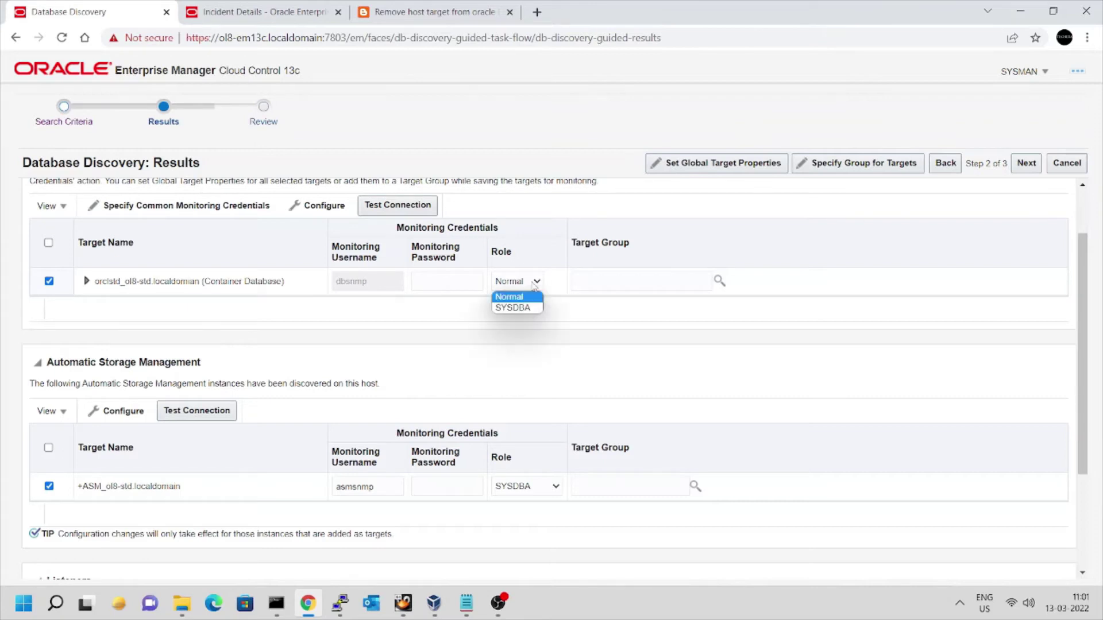
click(530, 308)
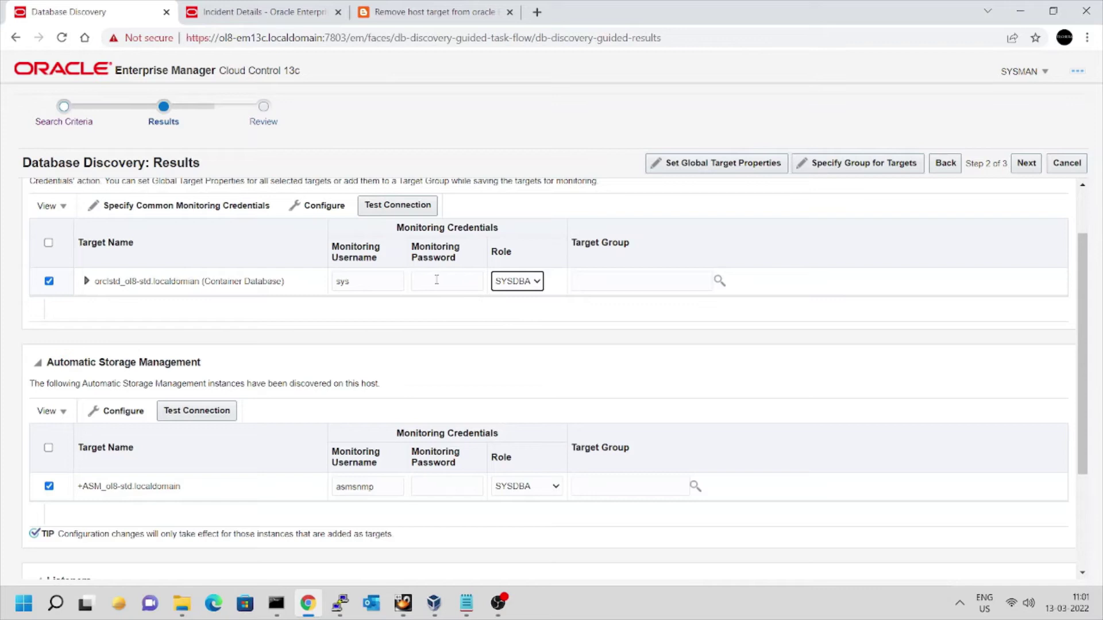
click(437, 280)
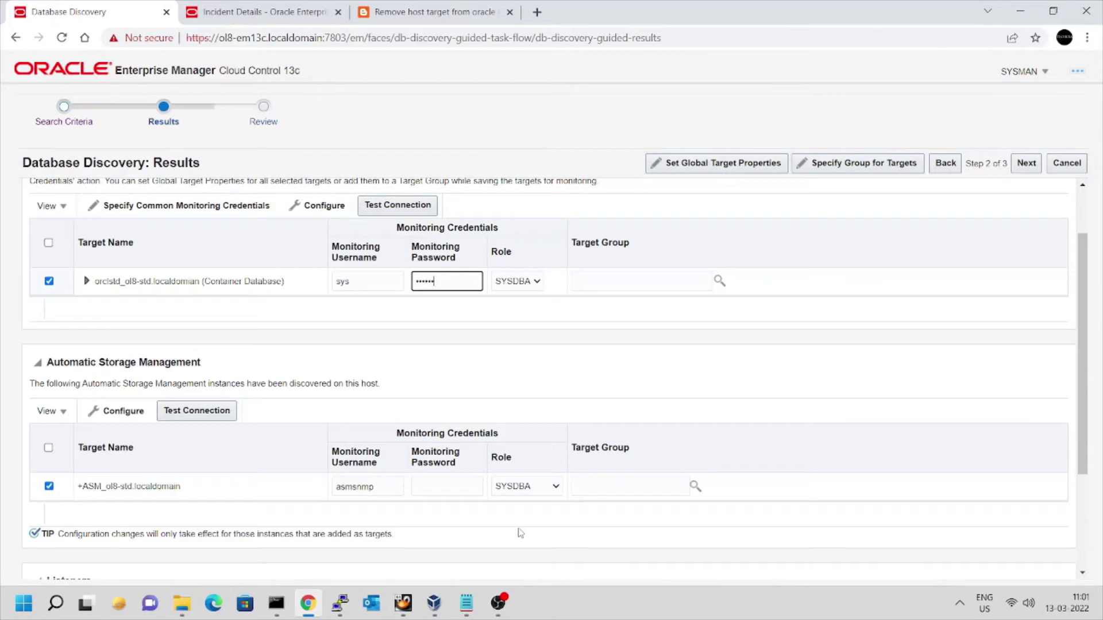
click(520, 533)
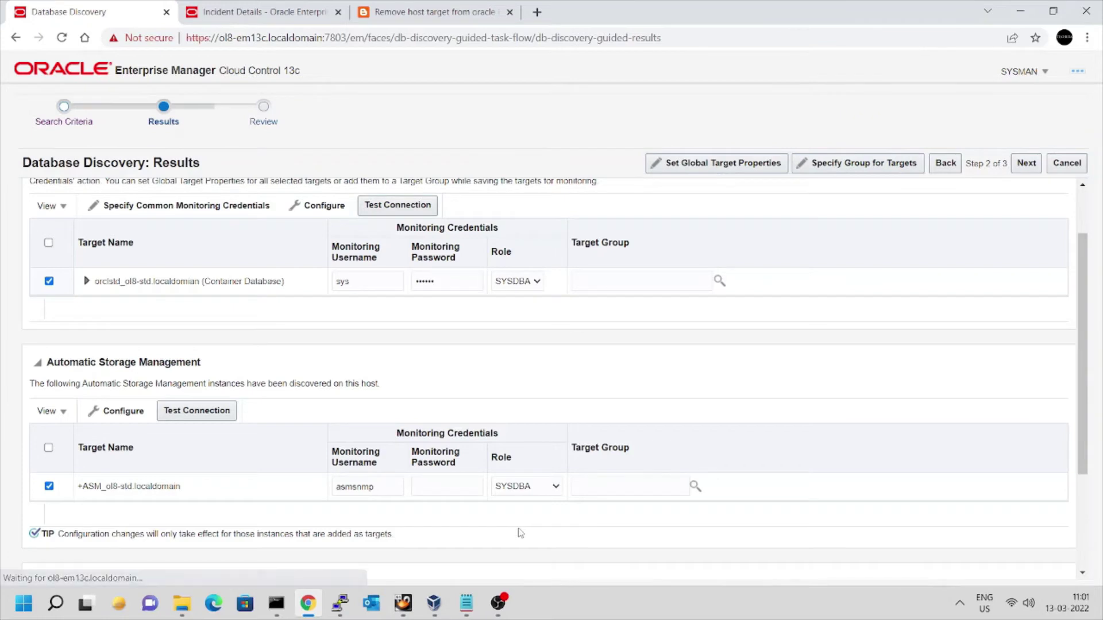
Give ASM the SYSASM role and the ASMSNMP password, then continue, which triggers ORA-01031.
click(545, 488)
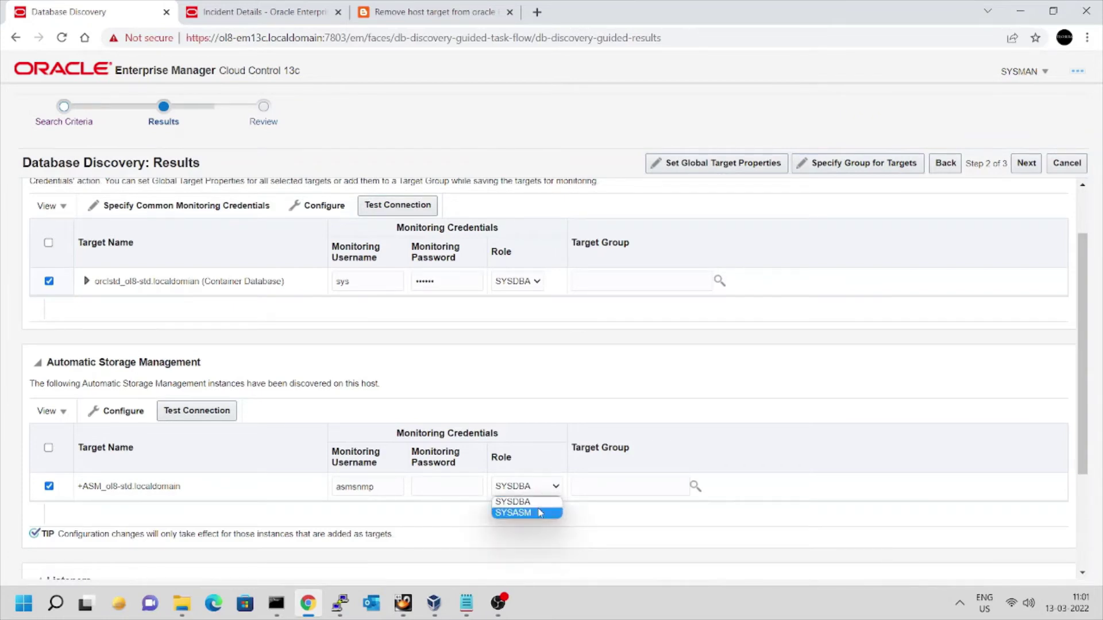
click(538, 512)
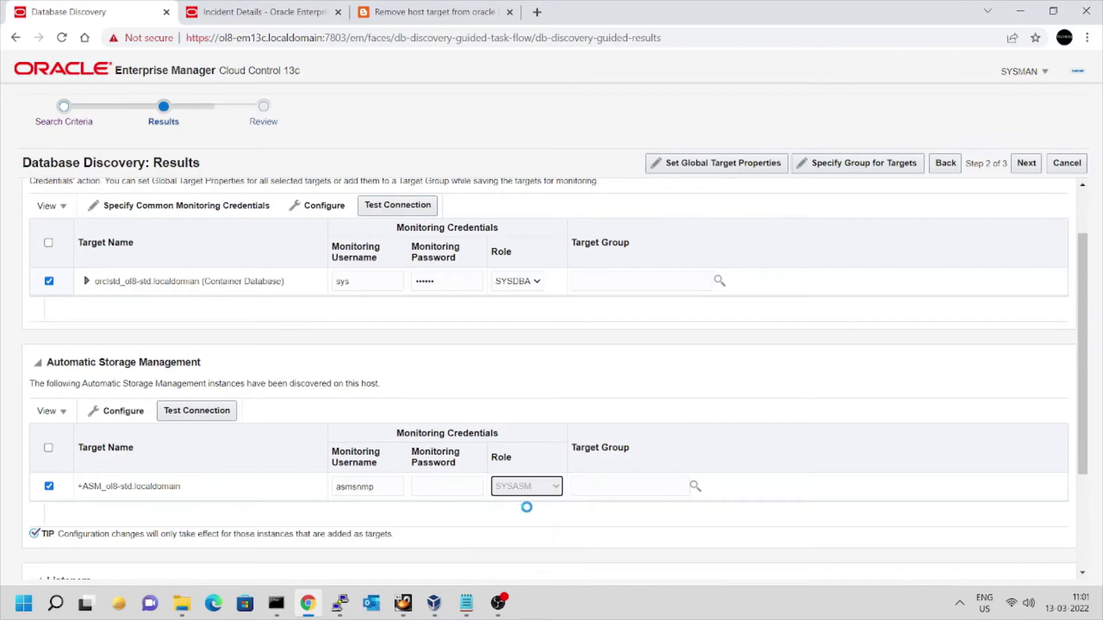
click(427, 486)
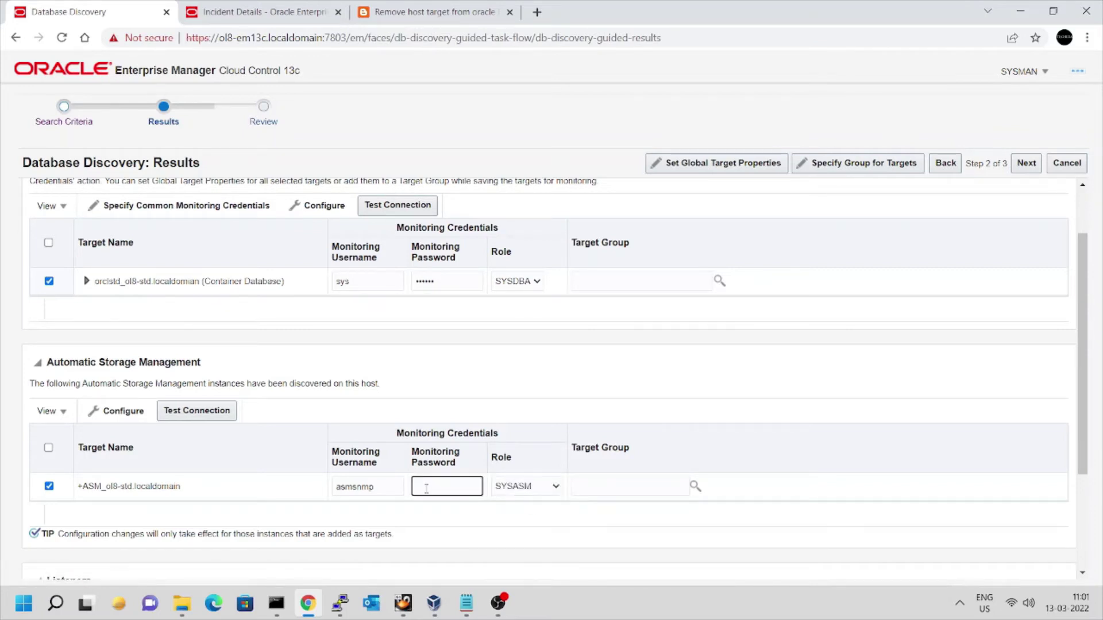
text(a)
click(813, 540)
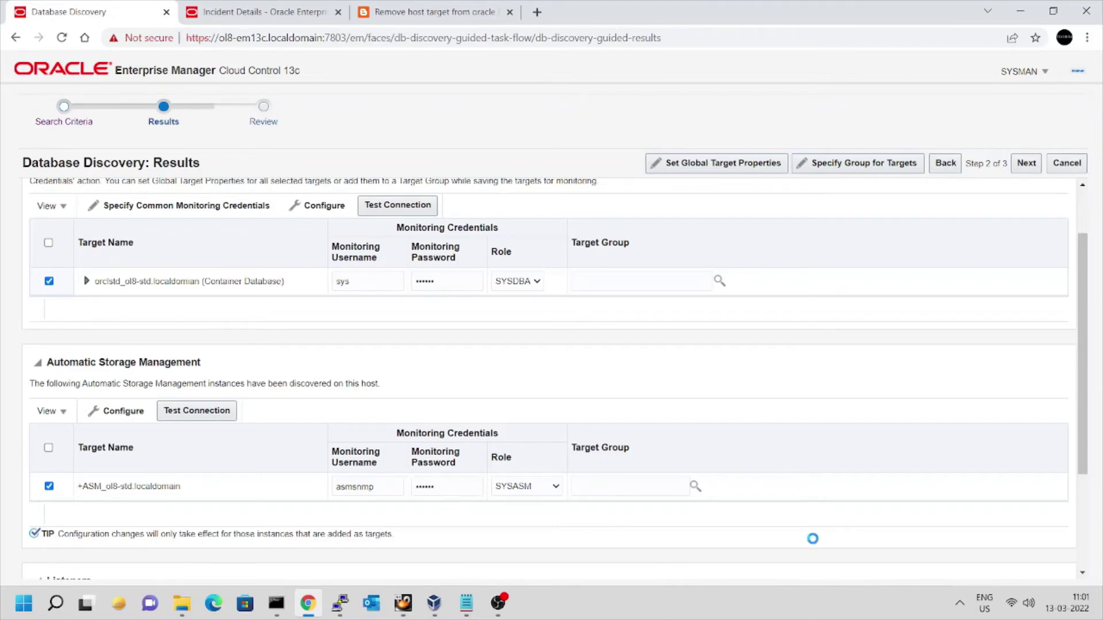
scroll(802, 534, down, 2)
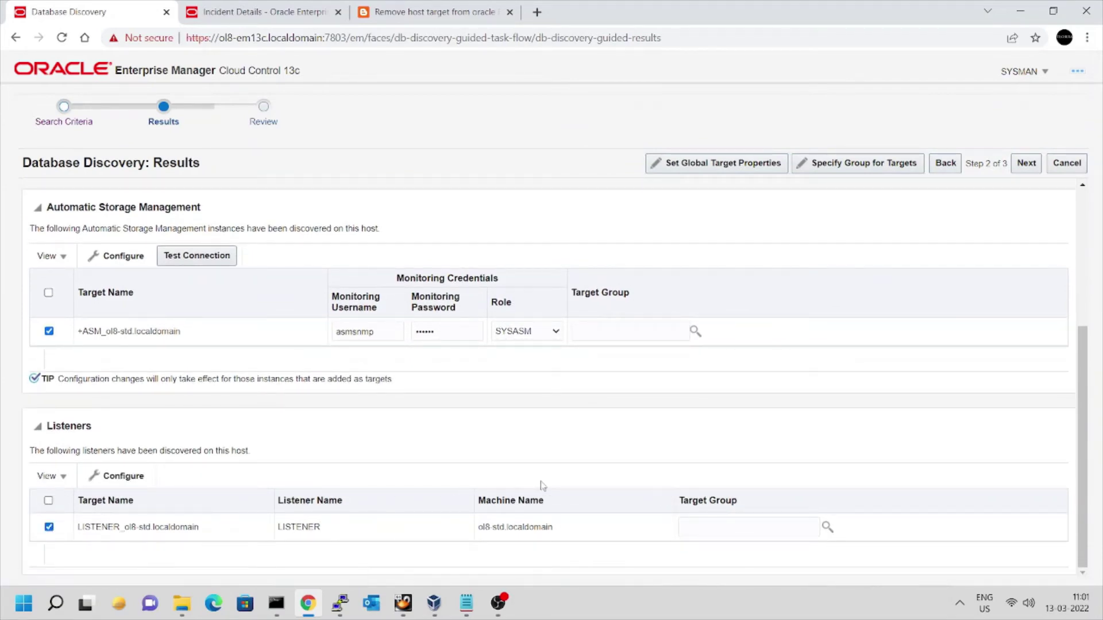
click(1027, 163)
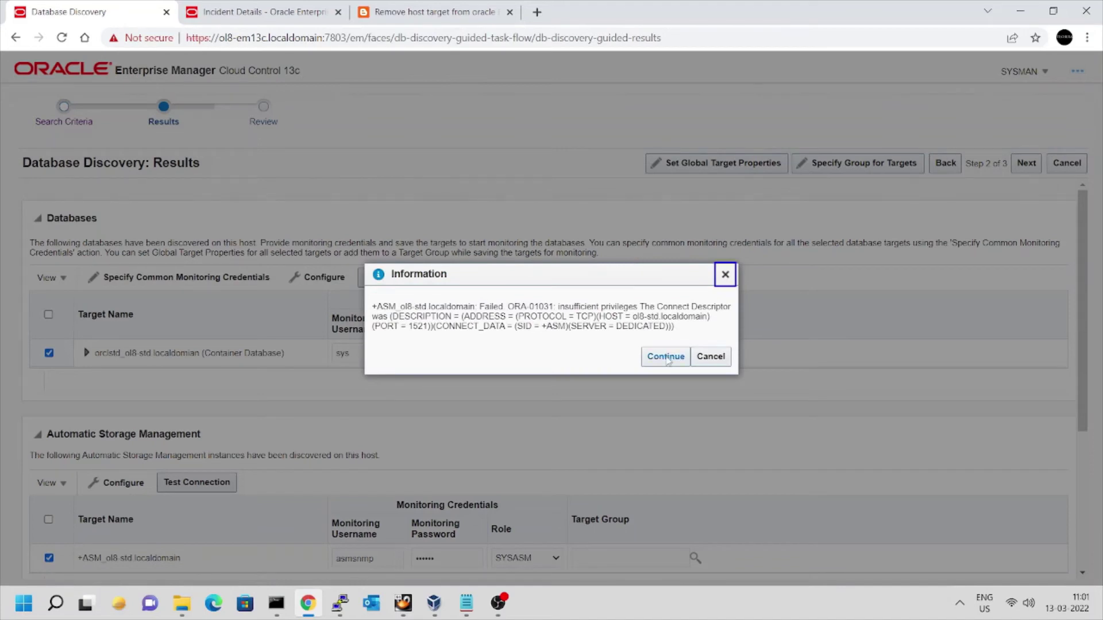
Dismiss the ORA-01031 notice and change the ASM role to SYSDBA.
click(710, 357)
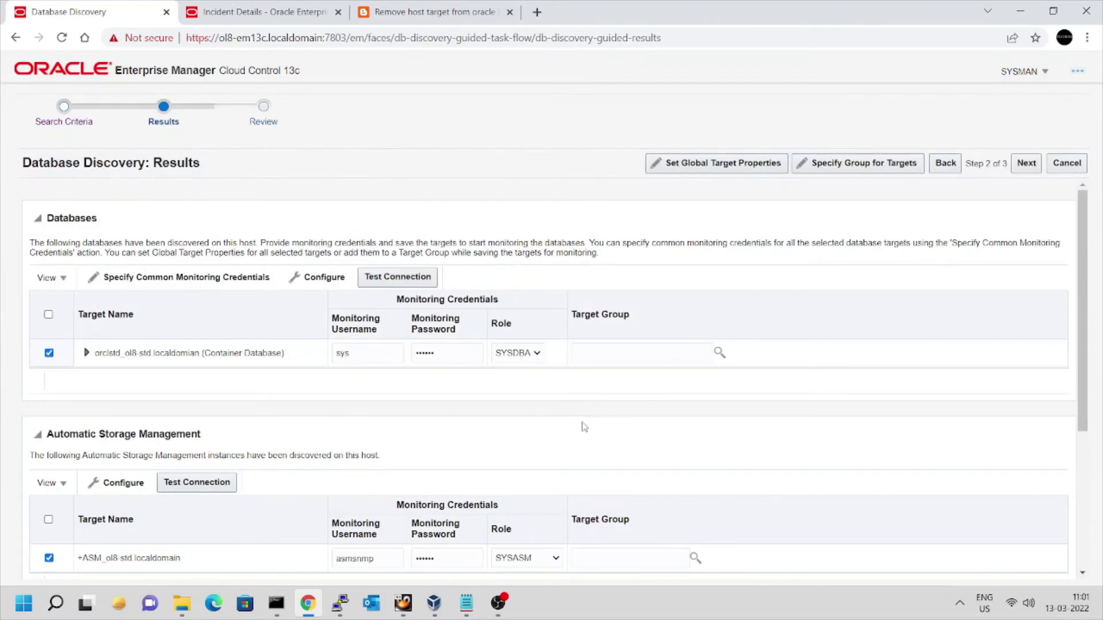
scroll(586, 425, down, 2)
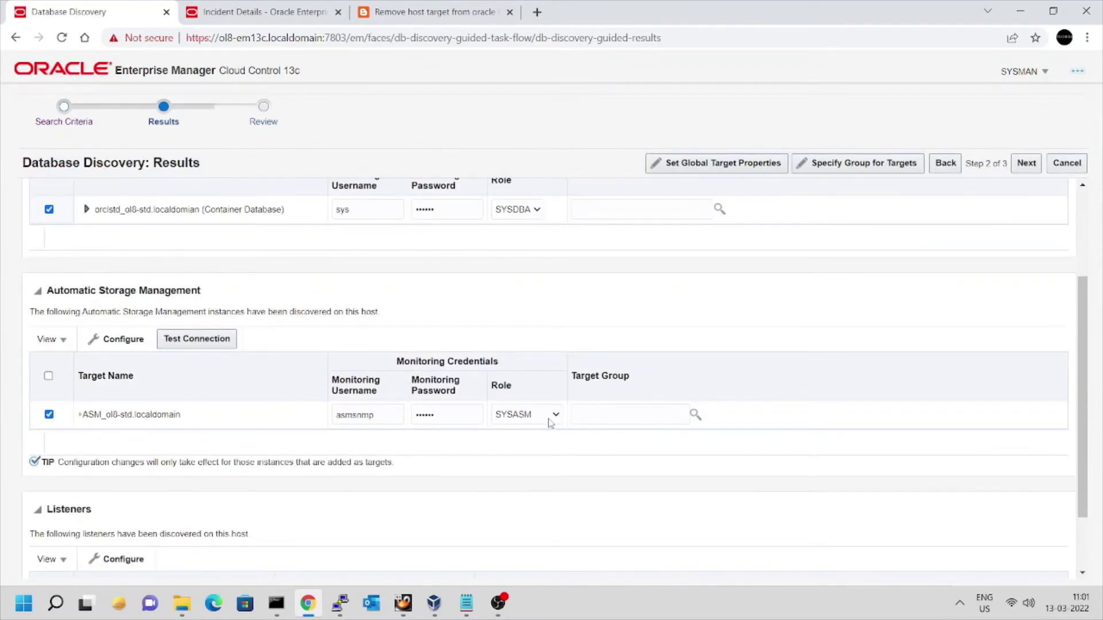
click(554, 420)
click(557, 431)
Review and save the ASM, database and listener targets, then close the confirmation.
click(1027, 164)
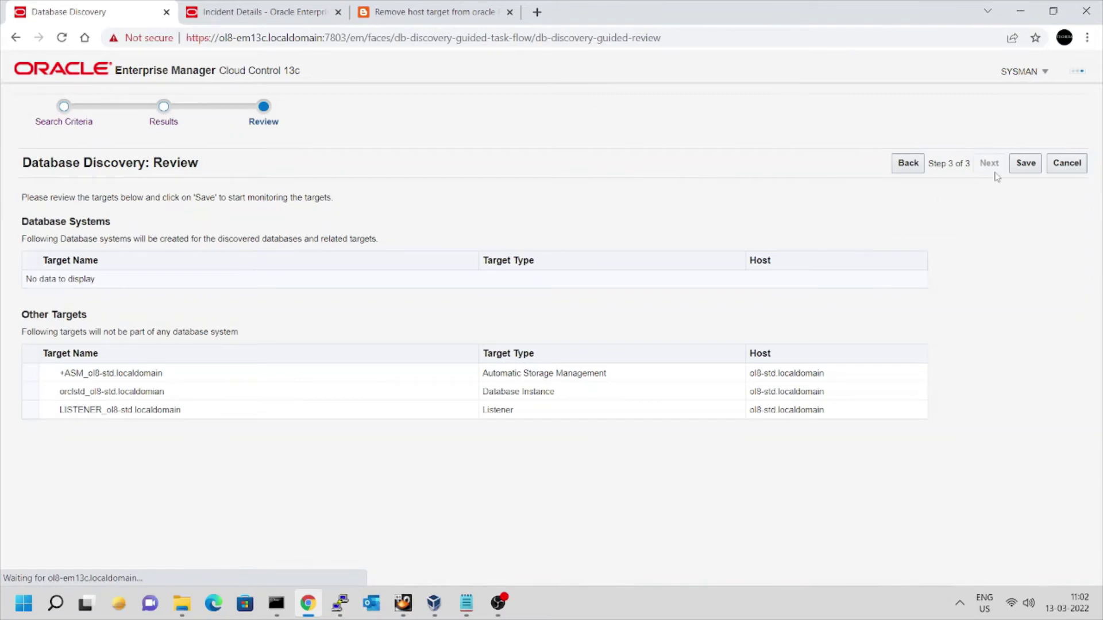
click(1026, 164)
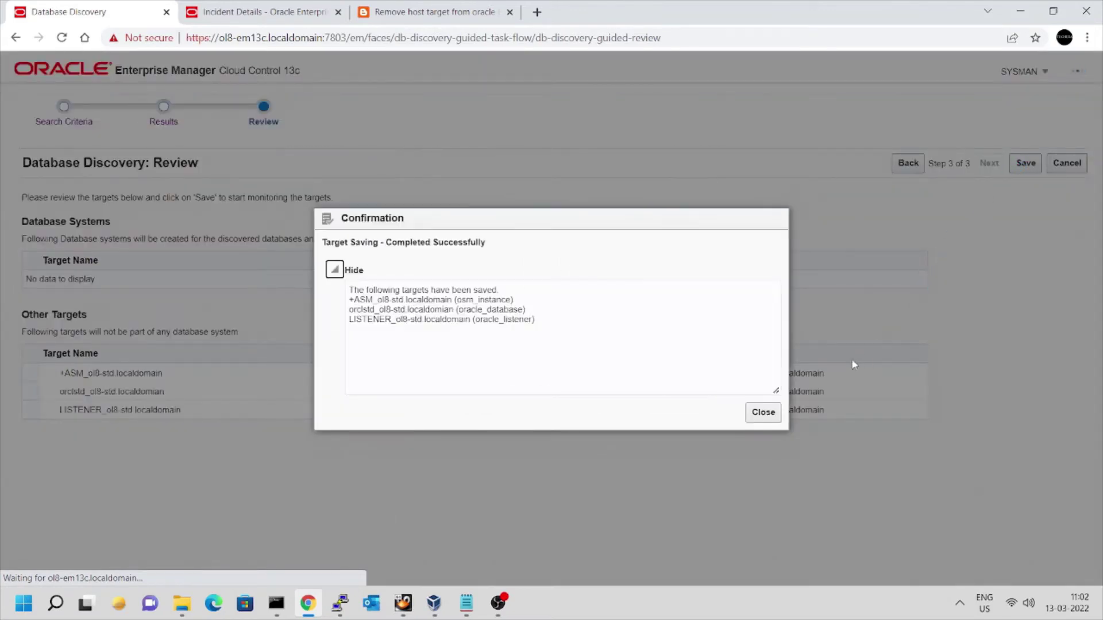
click(763, 413)
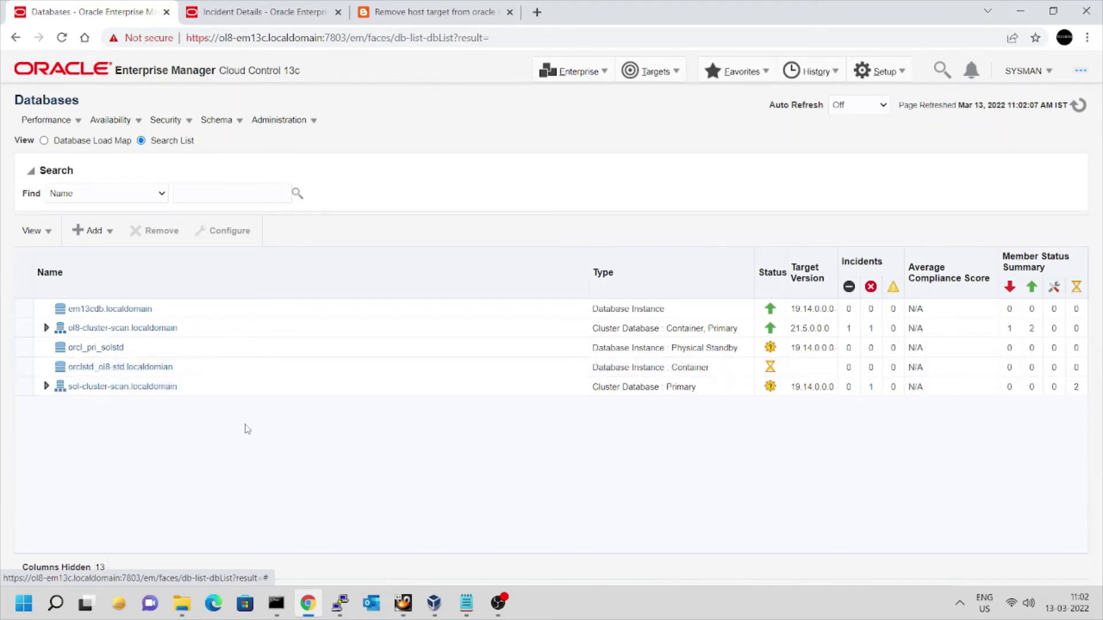
mouse_move(341, 603)
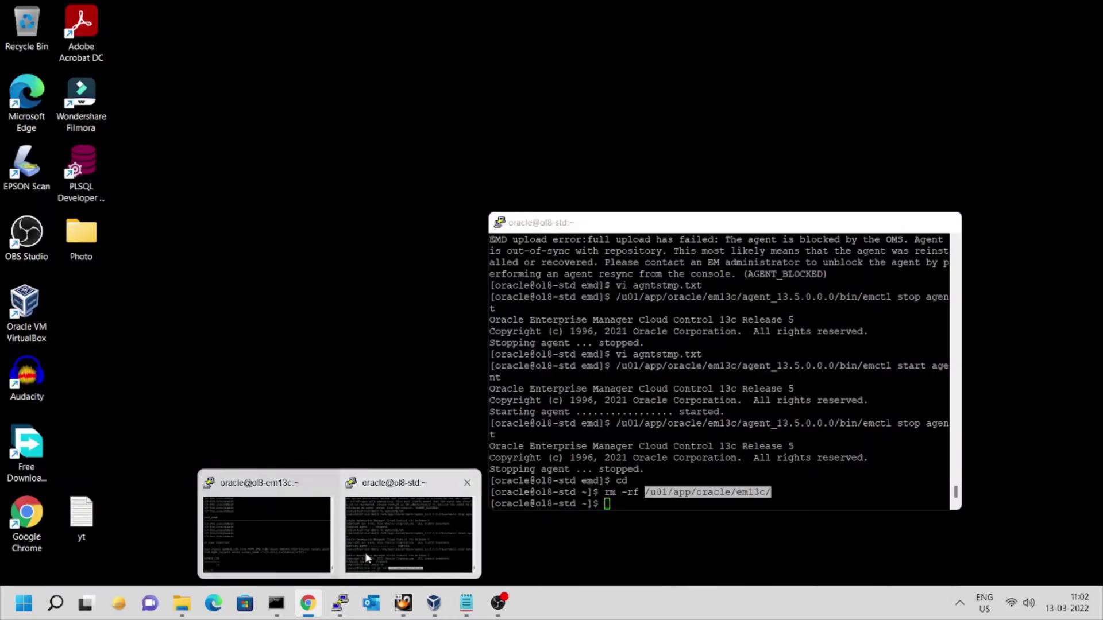
Rerun 'emctl upload agent' in the oracle@ol8-std PuTTY session until the upload completes successfully.
click(365, 553)
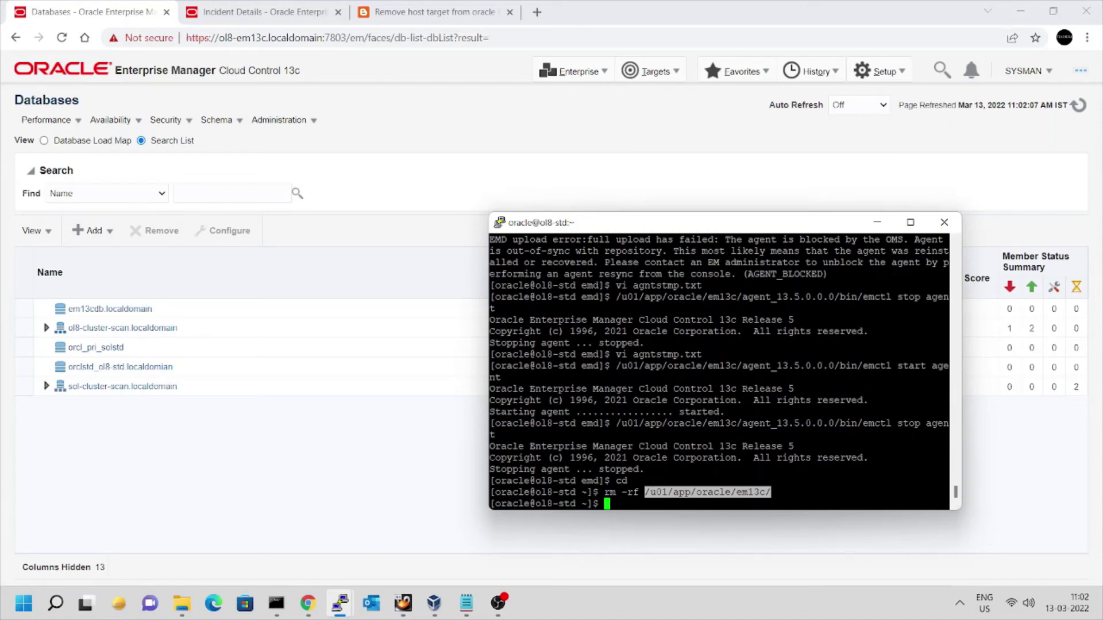
scroll(720, 373, up, 4)
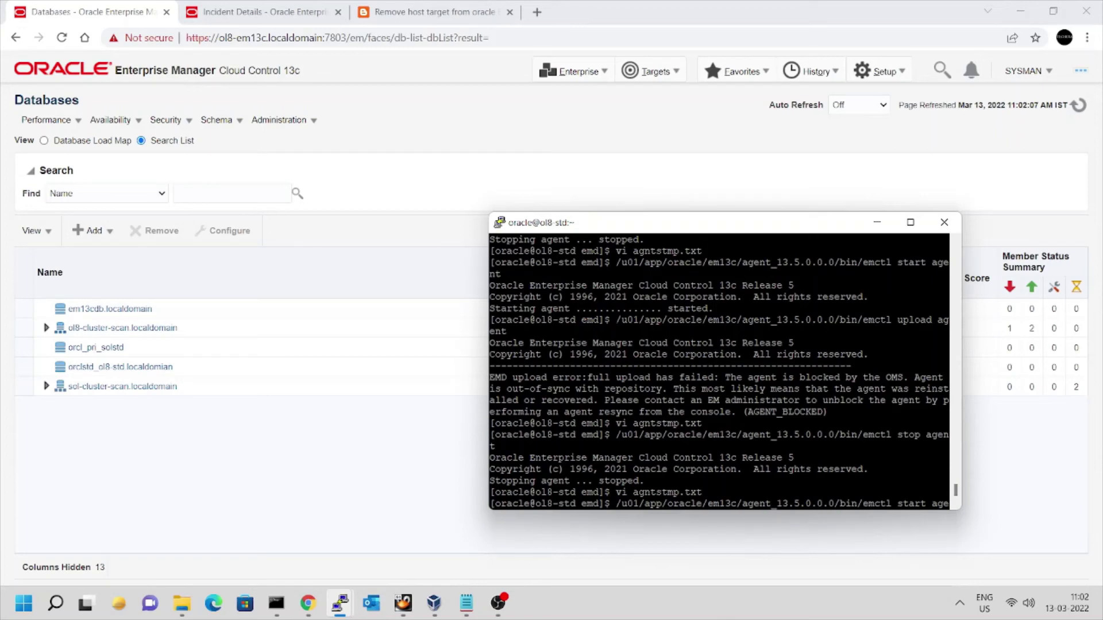
drag(615, 320, 507, 332)
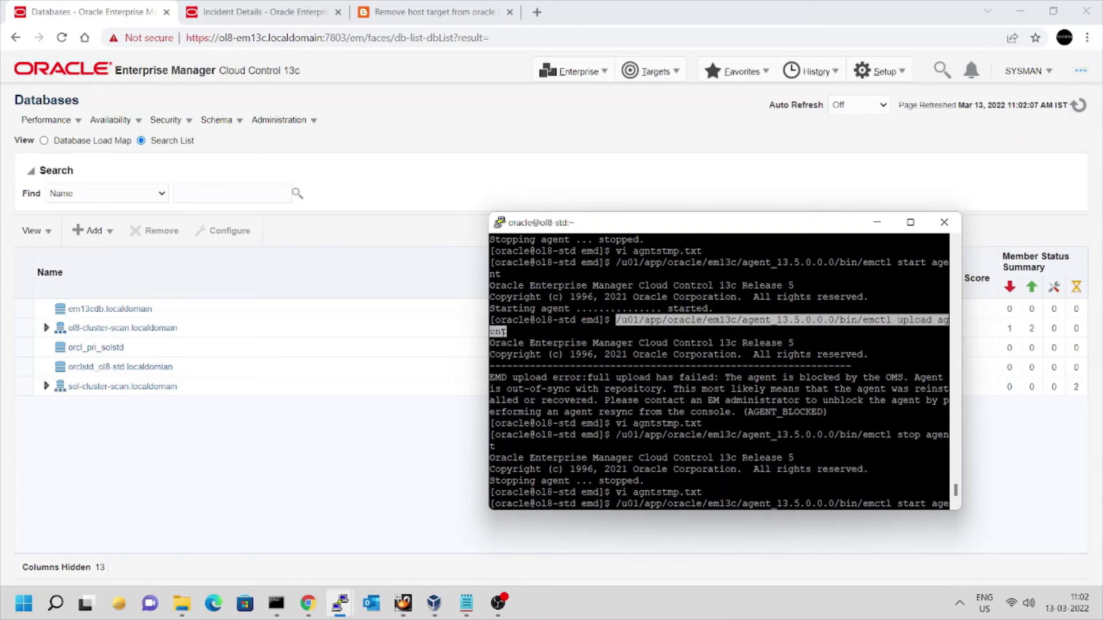
right_click(507, 332)
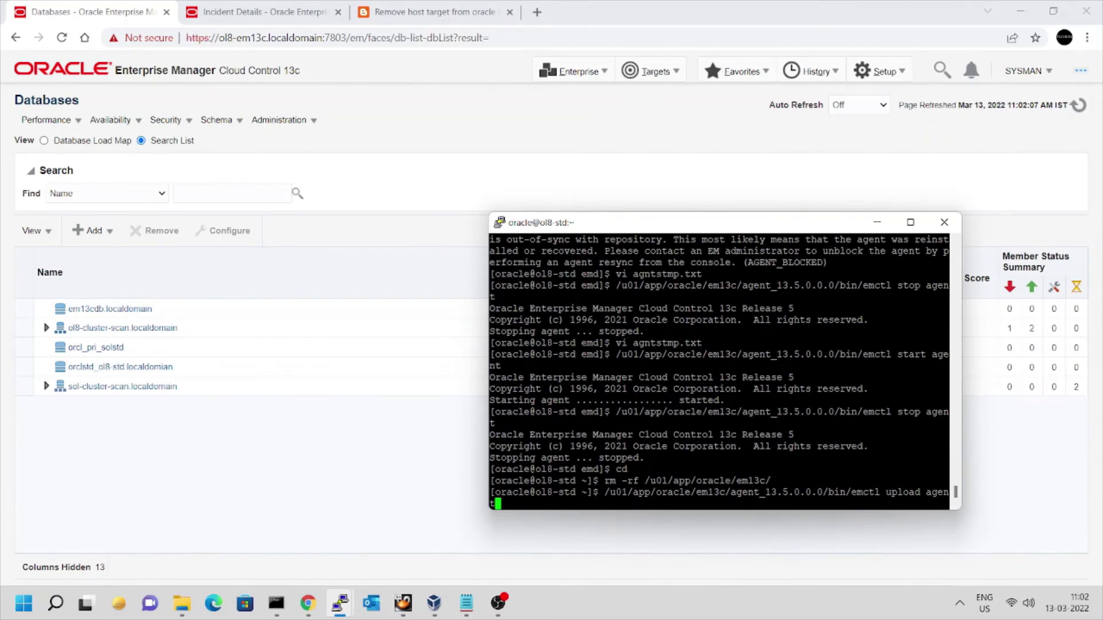
key(Return)
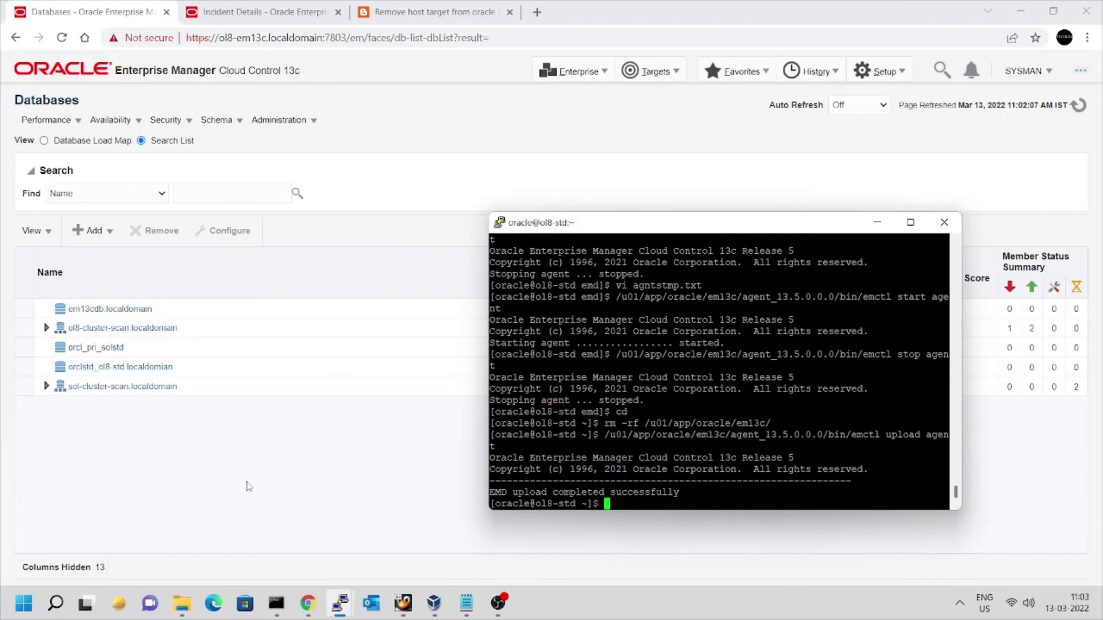
click(247, 487)
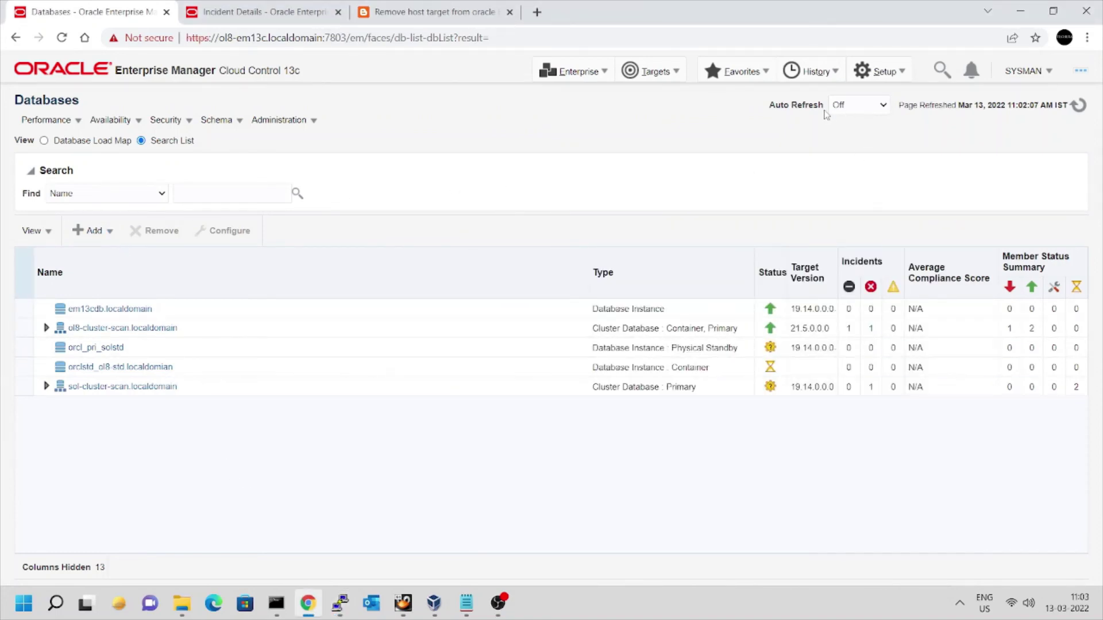
Refresh the Databases list and expand orclstd_ol8-std.localdomain to show its pluggable database ORCLPDB1.
click(1076, 106)
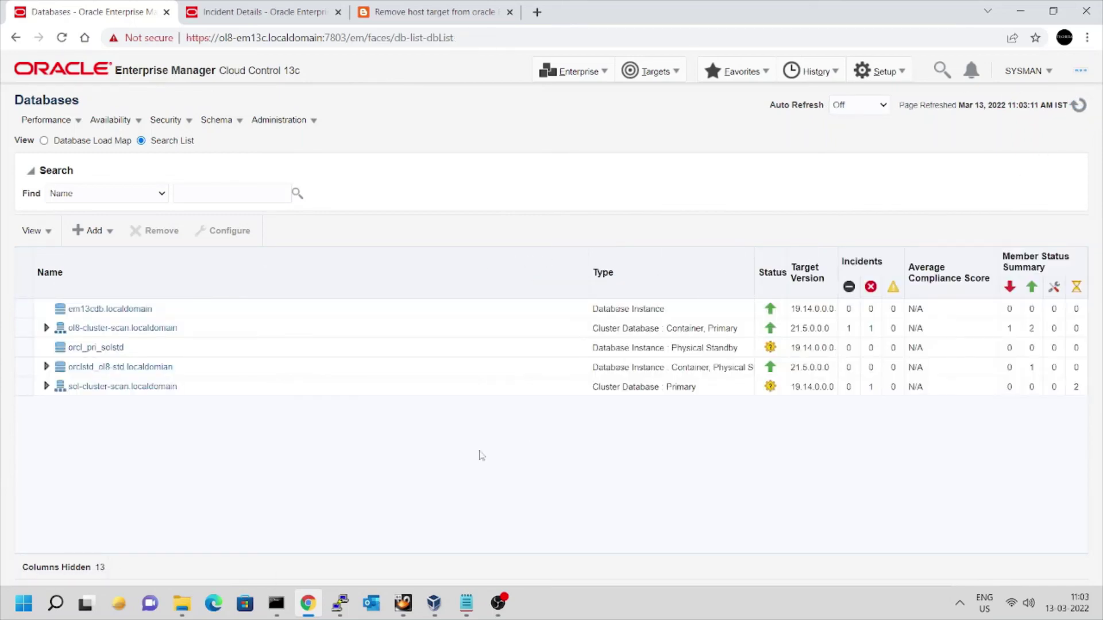
click(46, 366)
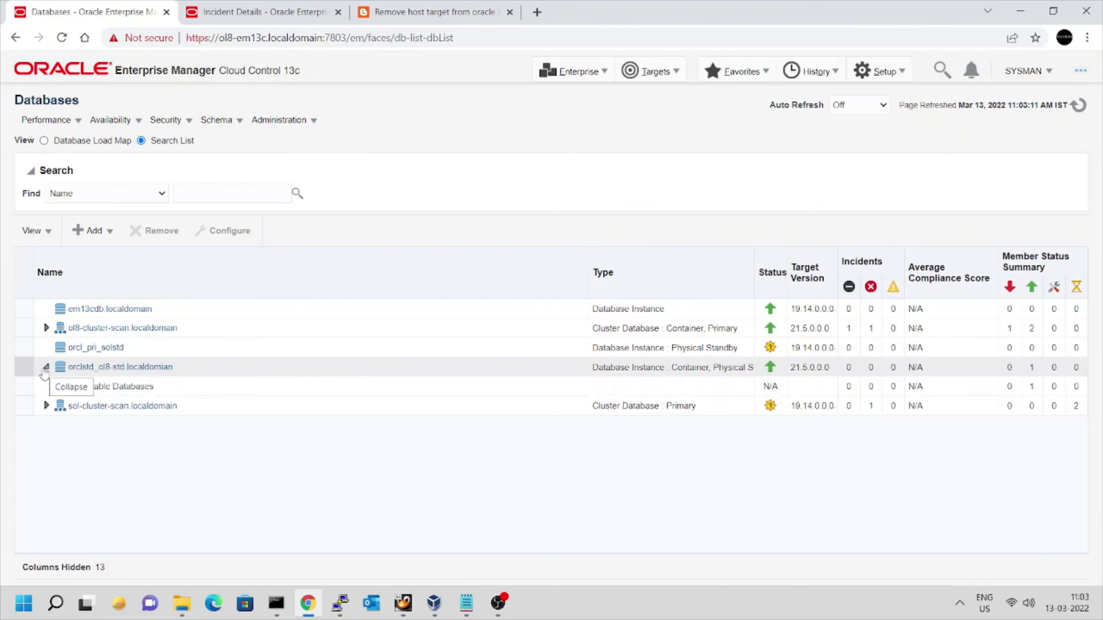
click(63, 386)
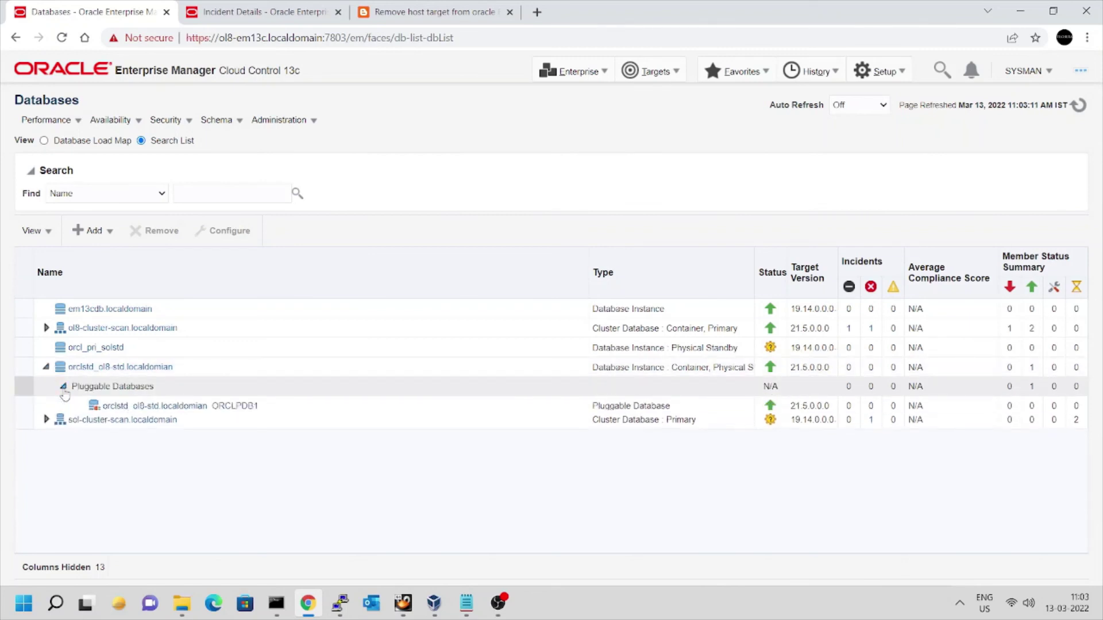